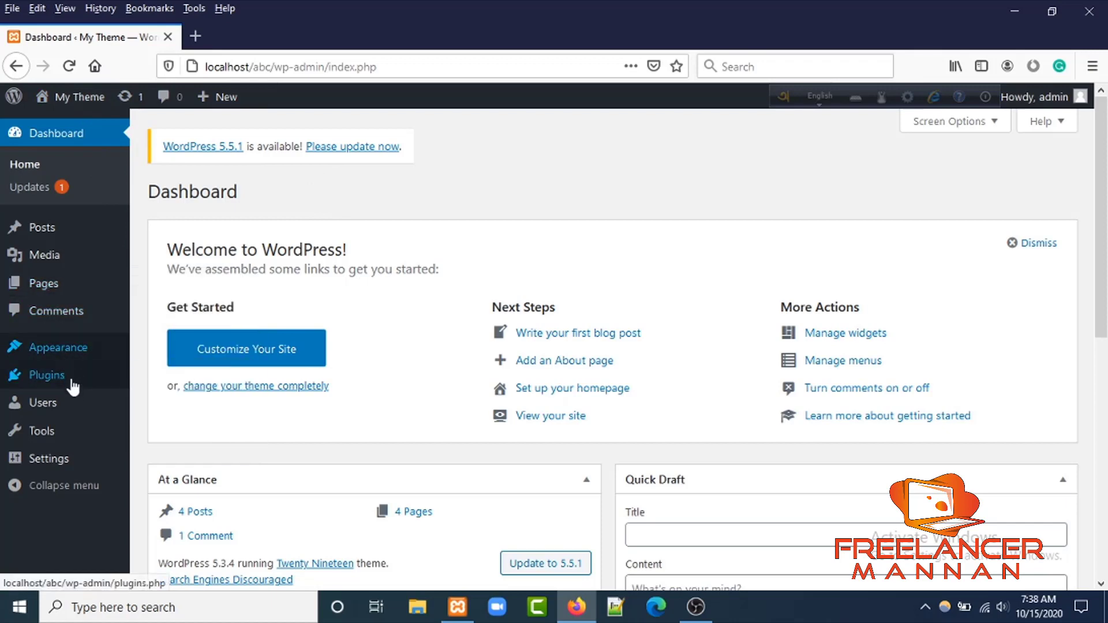
# Open the installed themes page and review the available themes
pyautogui.moveTo(63, 355)
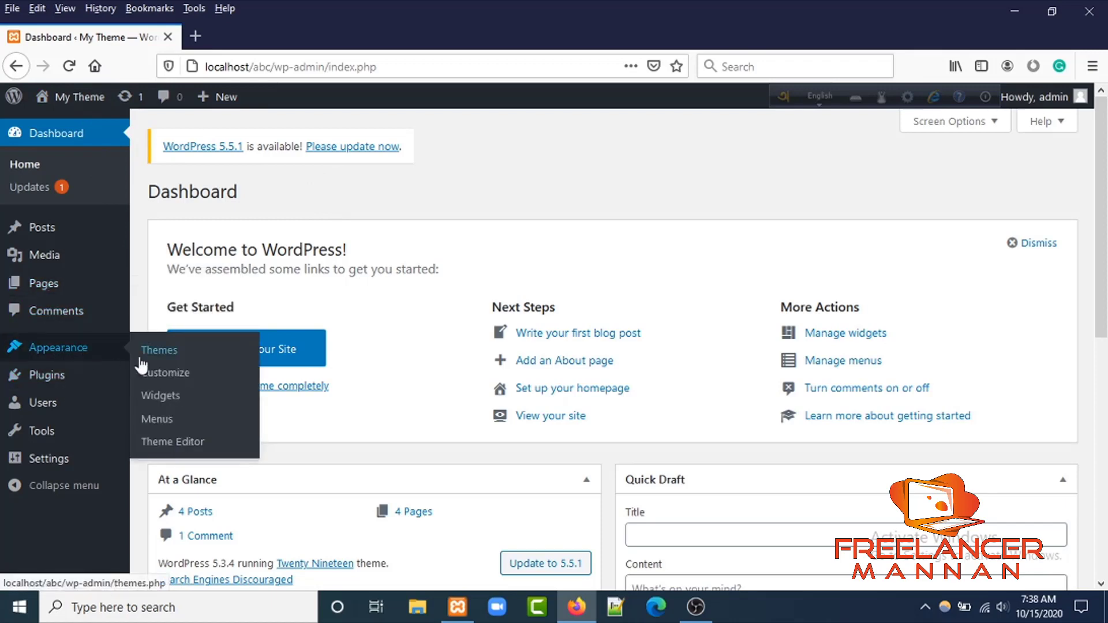
pyautogui.click(163, 351)
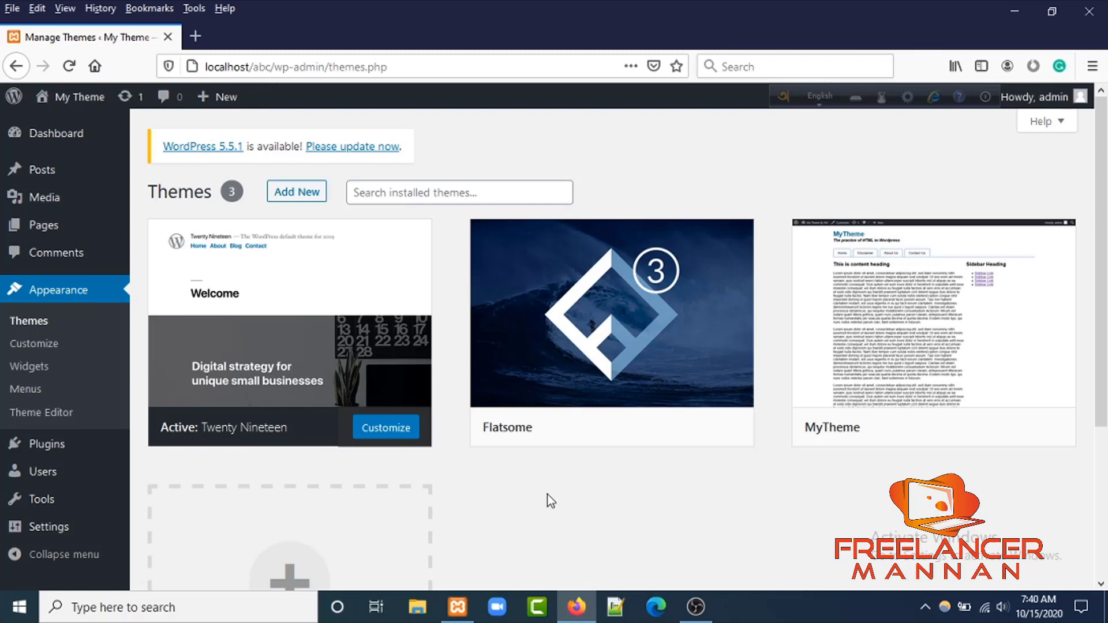
pyautogui.moveTo(508, 401)
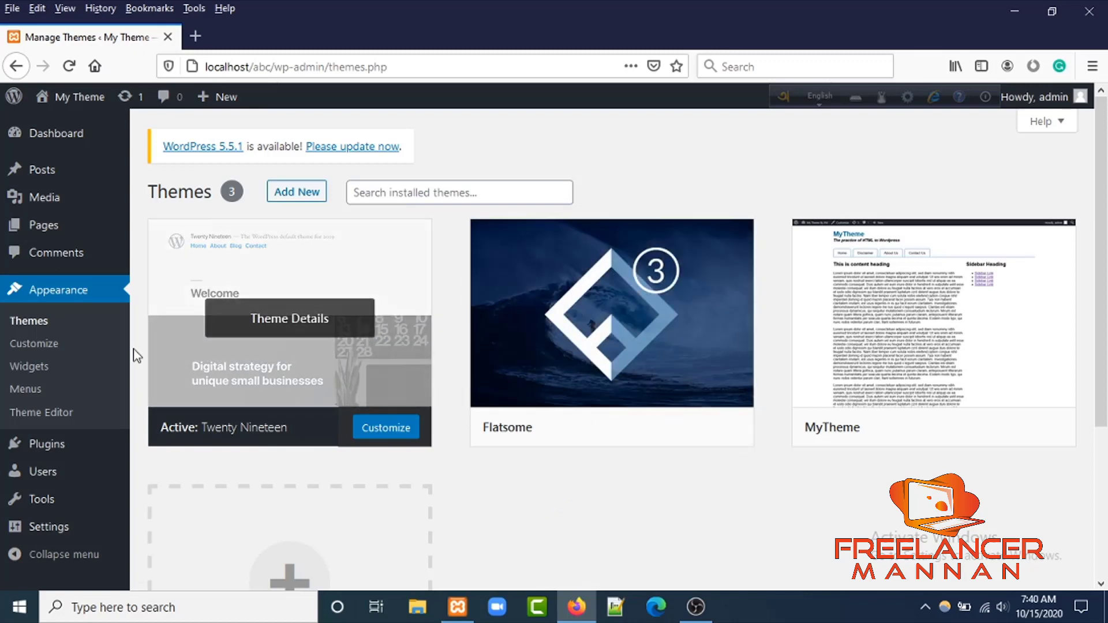
# Search for "child theme configurator" among the plugins that can be added to the site
pyautogui.moveTo(50, 450)
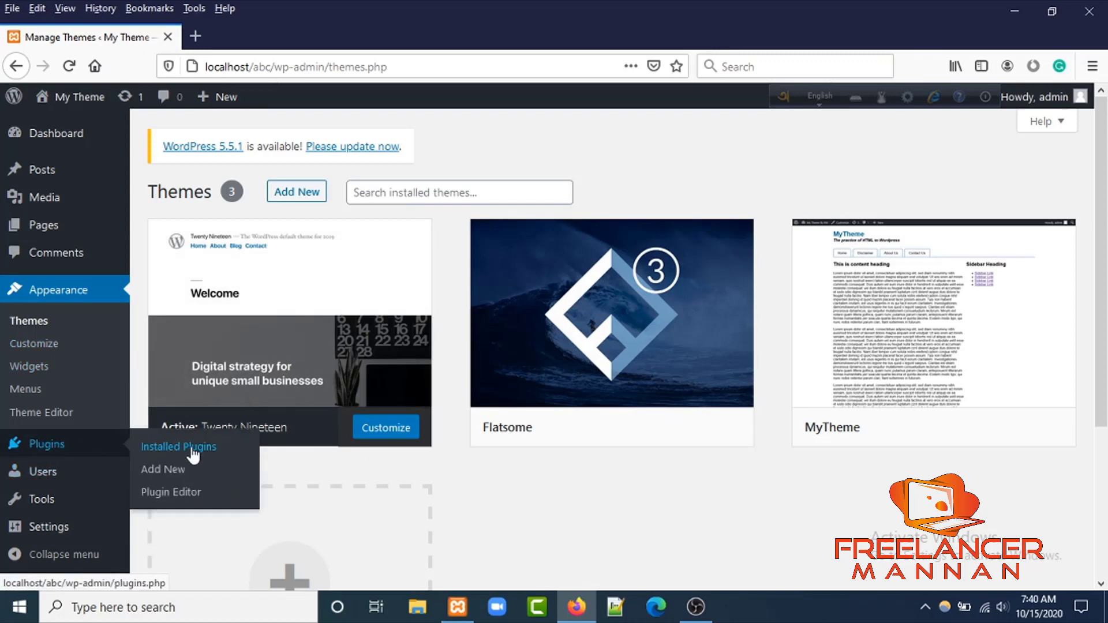
pyautogui.click(192, 449)
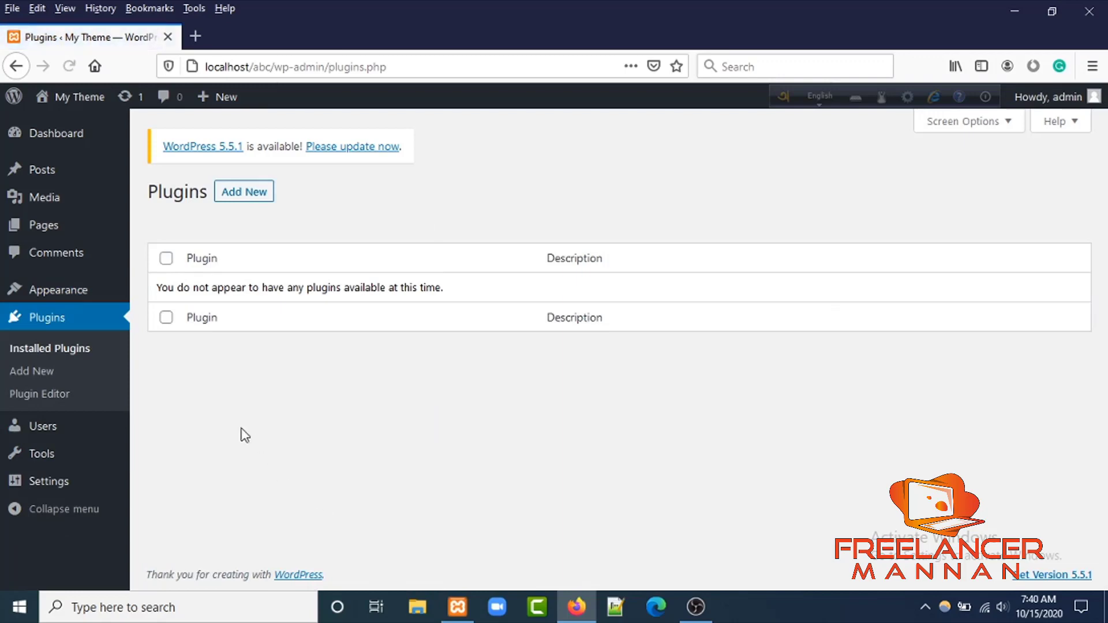
pyautogui.click(248, 195)
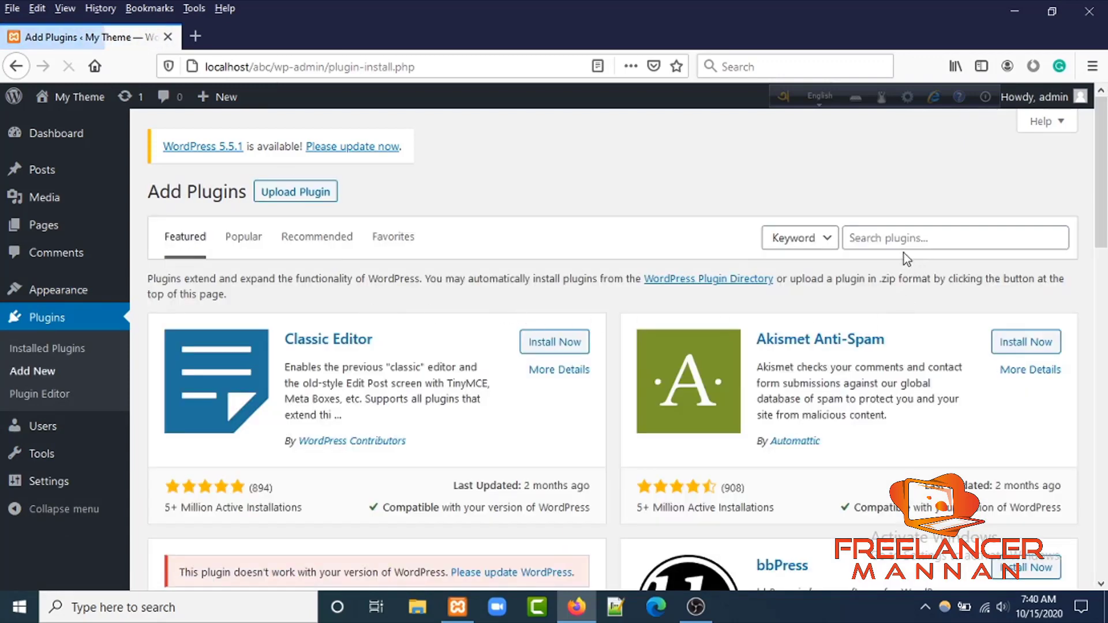
pyautogui.click(891, 238)
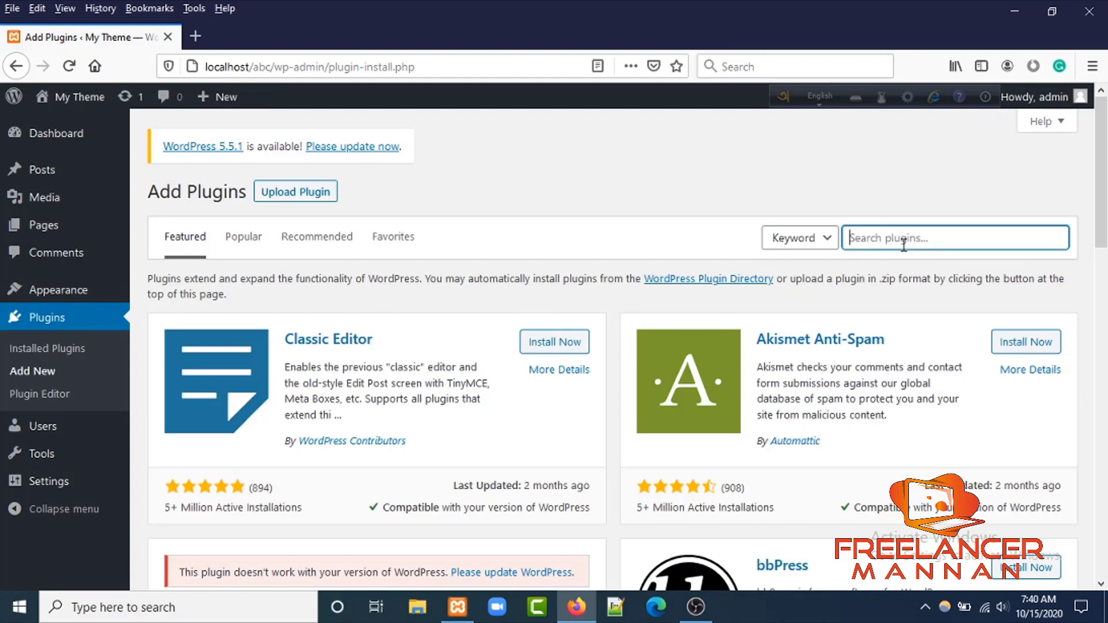
pyautogui.write('child theme')
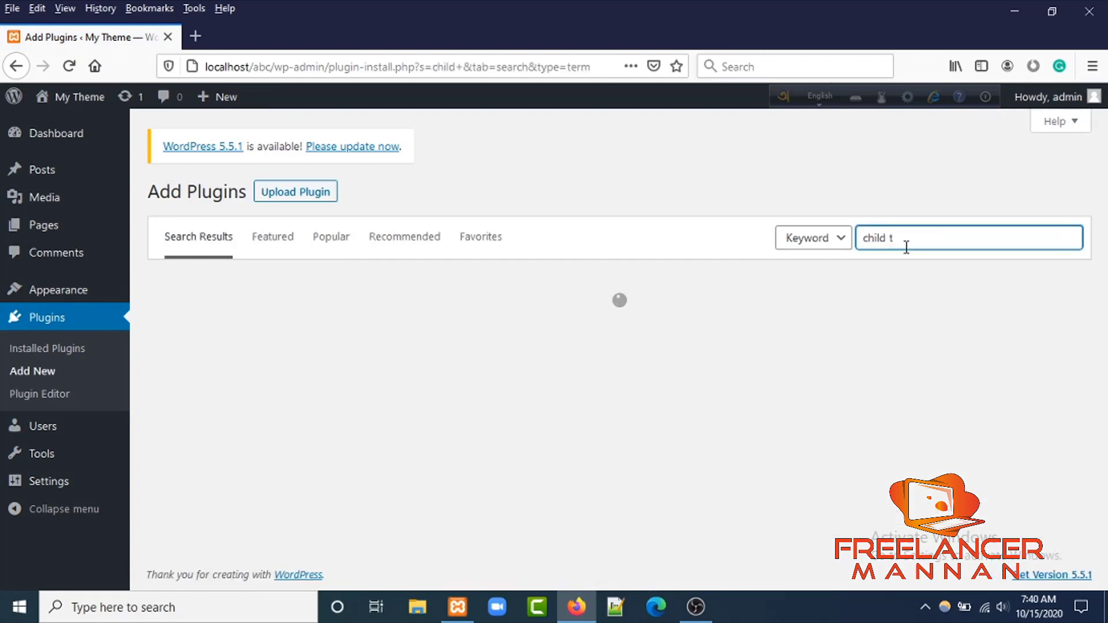
pyautogui.write(' configurator')
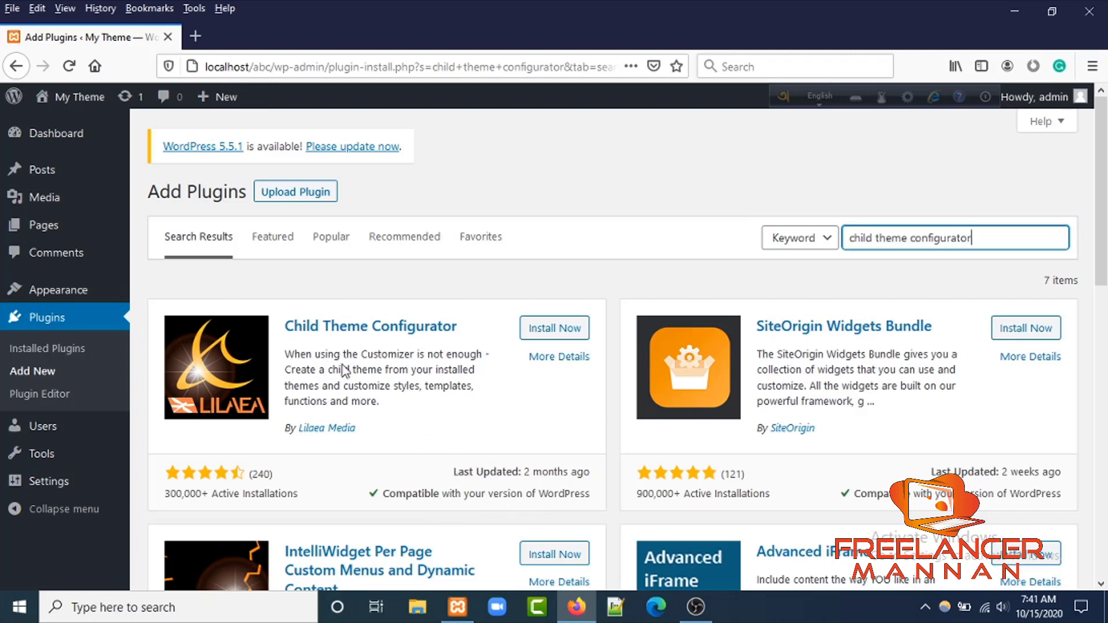
# Install and activate the Child Theme Configurator plugin by Lilaea Media
pyautogui.scroll(-3, 404, 382)
pyautogui.scroll(-2, 404, 382)
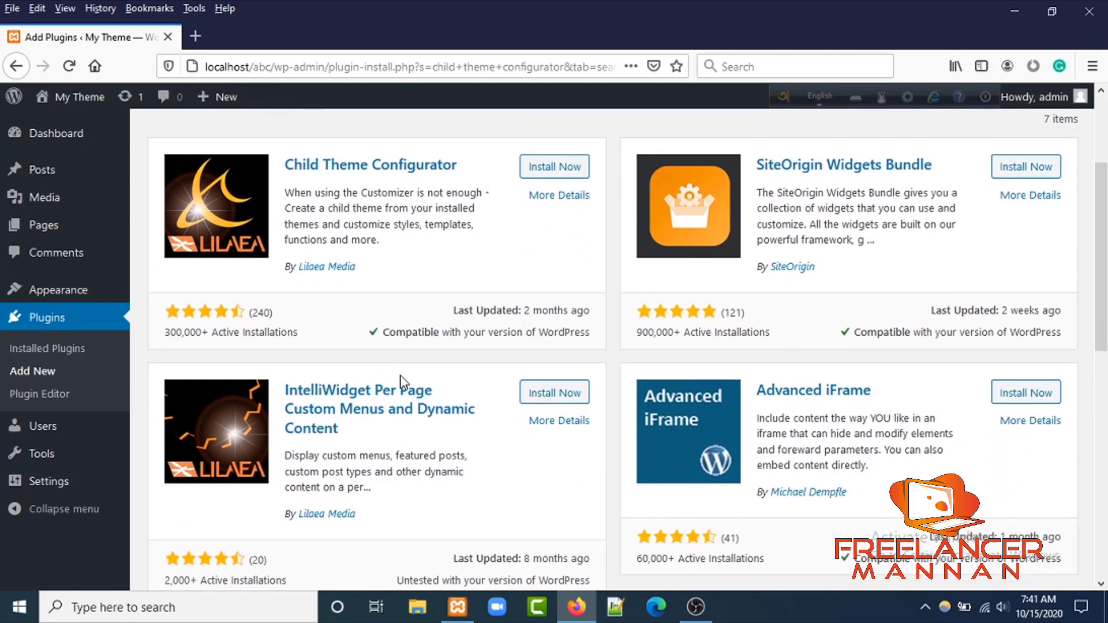
pyautogui.scroll(5, 455, 356)
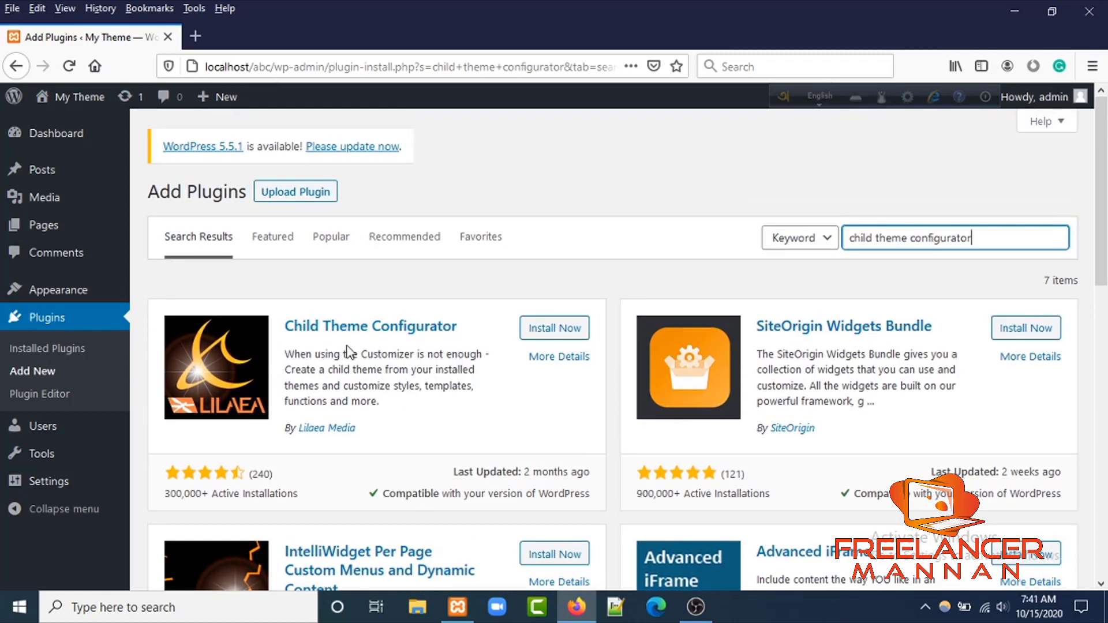
pyautogui.click(570, 334)
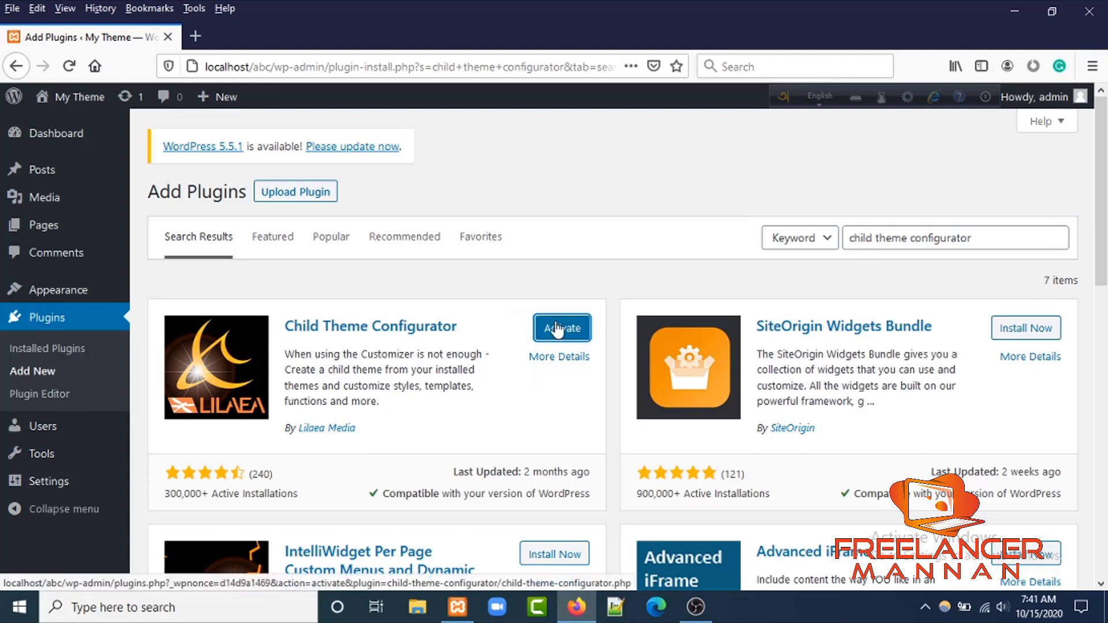
pyautogui.click(555, 329)
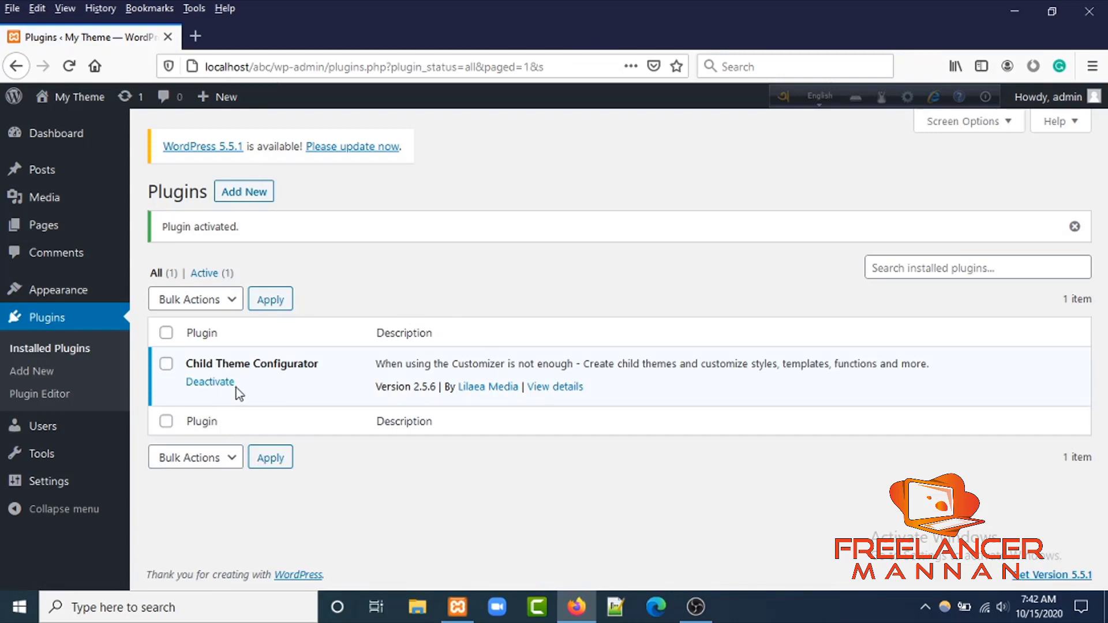
# In the Child Themes tool, select Flatsome as the parent theme for a new child theme and analyze it
pyautogui.moveTo(67, 450)
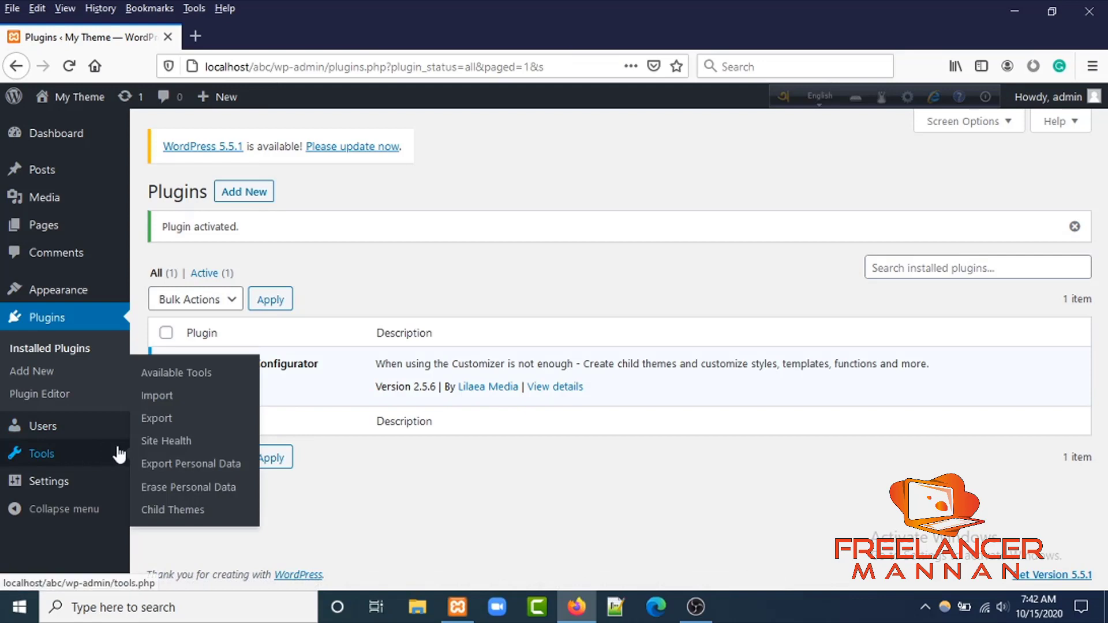
pyautogui.click(185, 512)
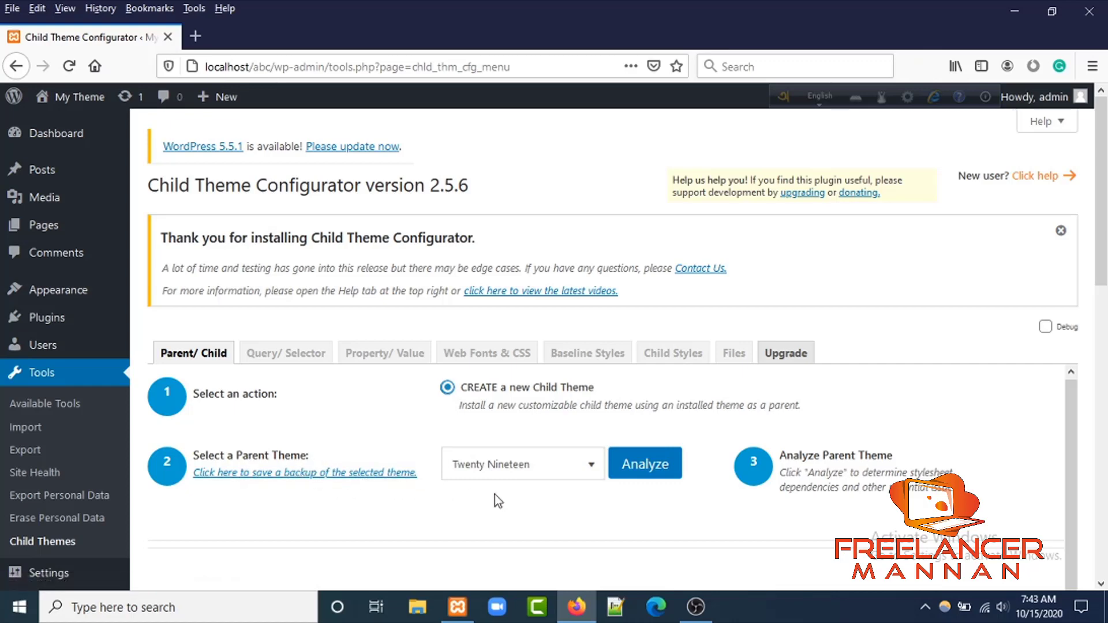
pyautogui.click(594, 473)
pyautogui.scroll(-3, 593, 473)
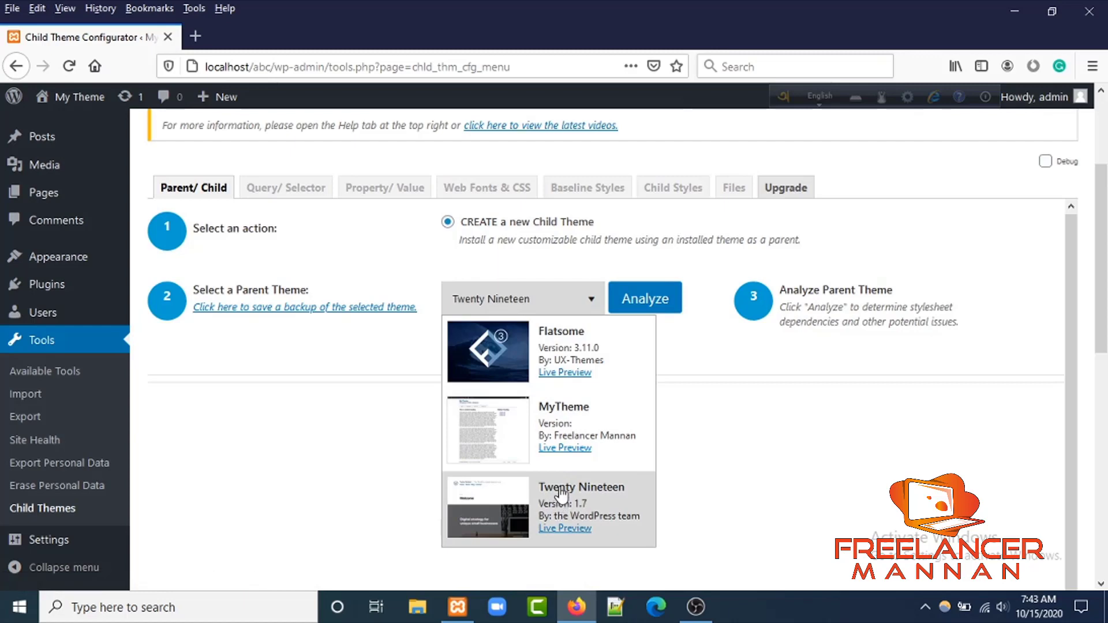
pyautogui.click(560, 353)
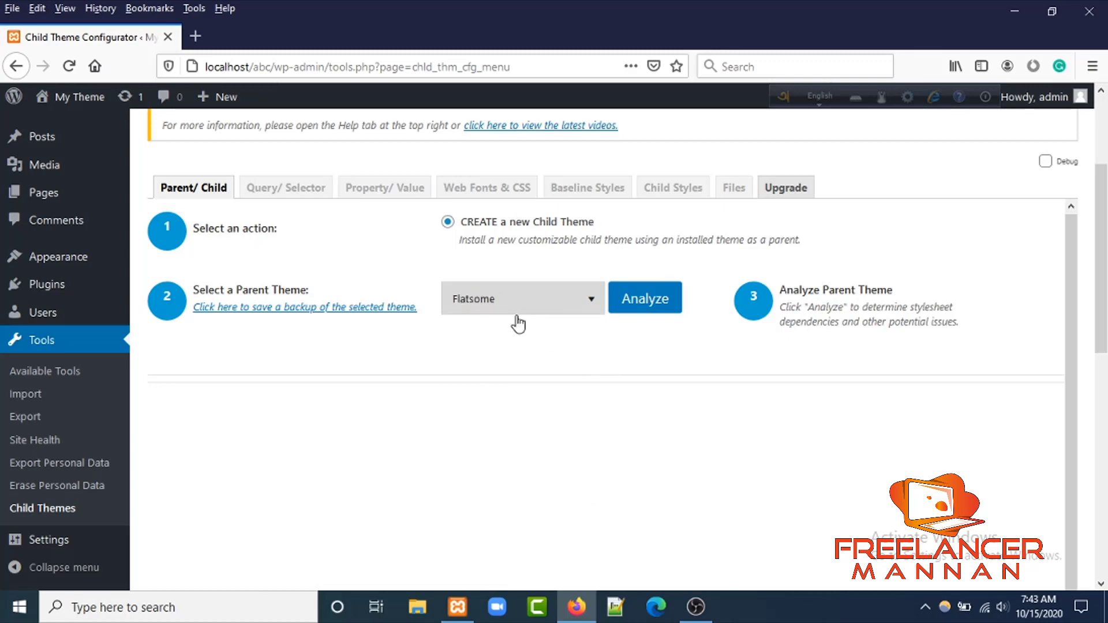
pyautogui.click(654, 310)
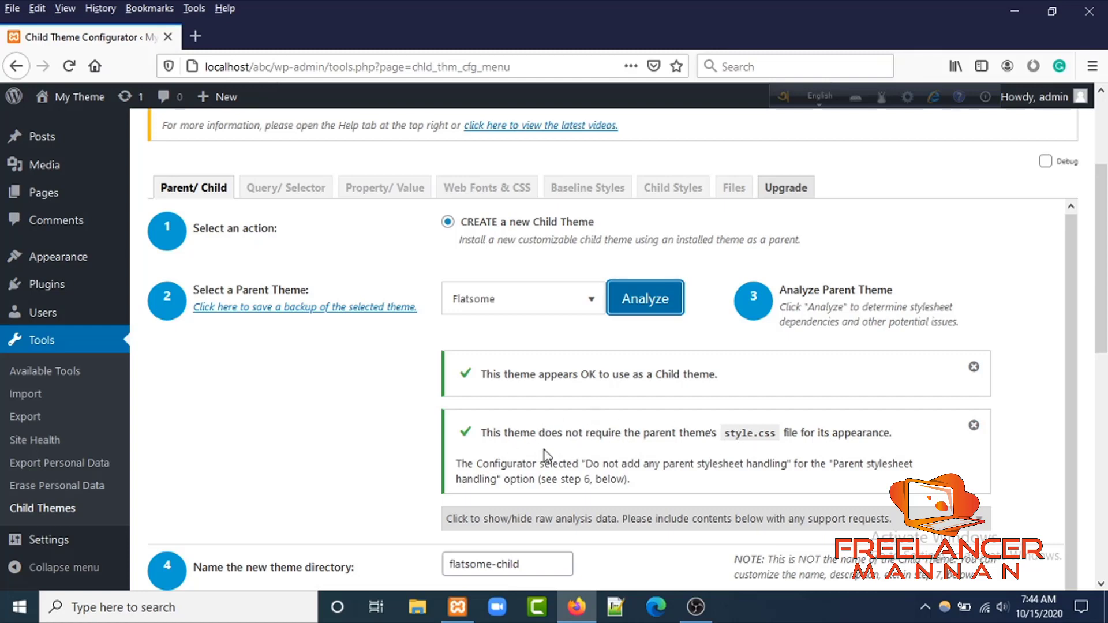
# Review the configurator options and create the new child theme, keeping the flatsome-child directory, primary stylesheet and no added parent stylesheet handling
pyautogui.scroll(-2, 552, 456)
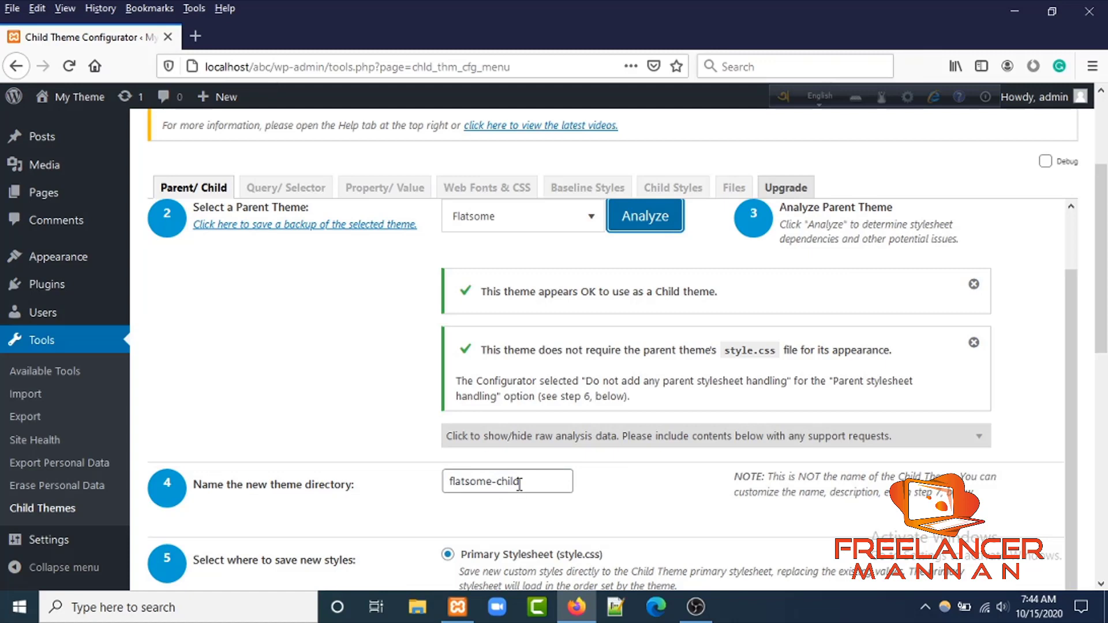
pyautogui.scroll(-4, 504, 491)
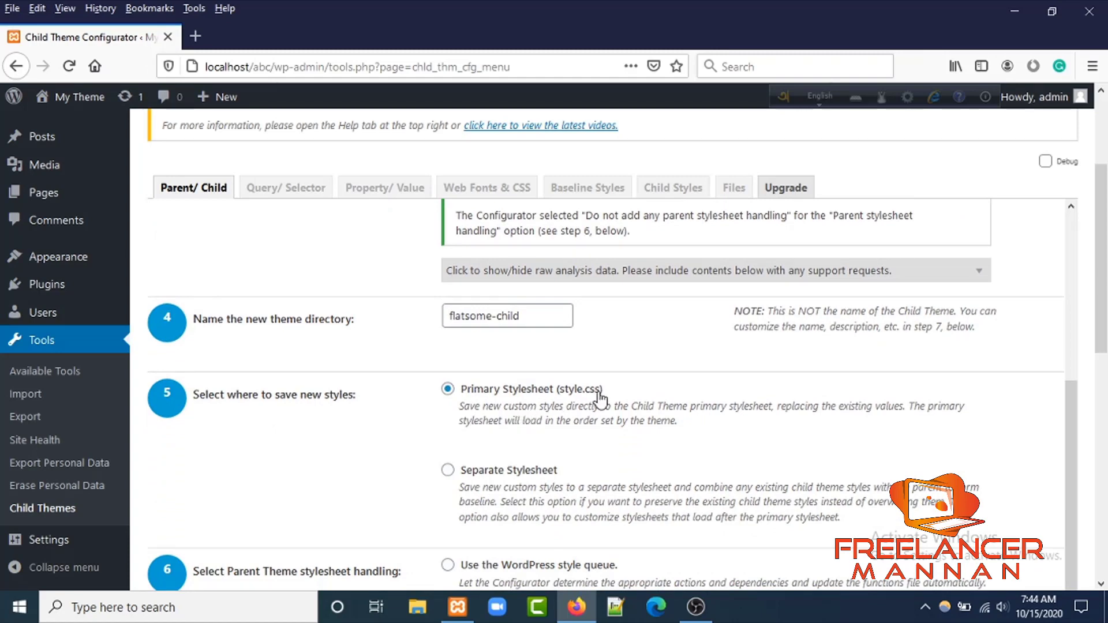
pyautogui.scroll(-2, 470, 407)
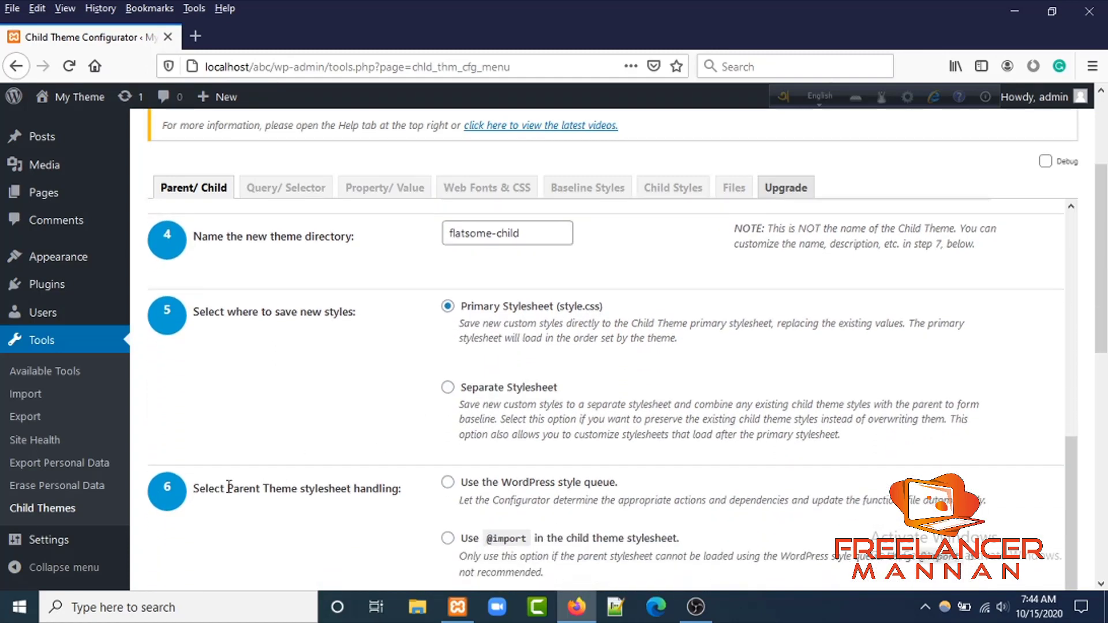
pyautogui.scroll(-2, 203, 504)
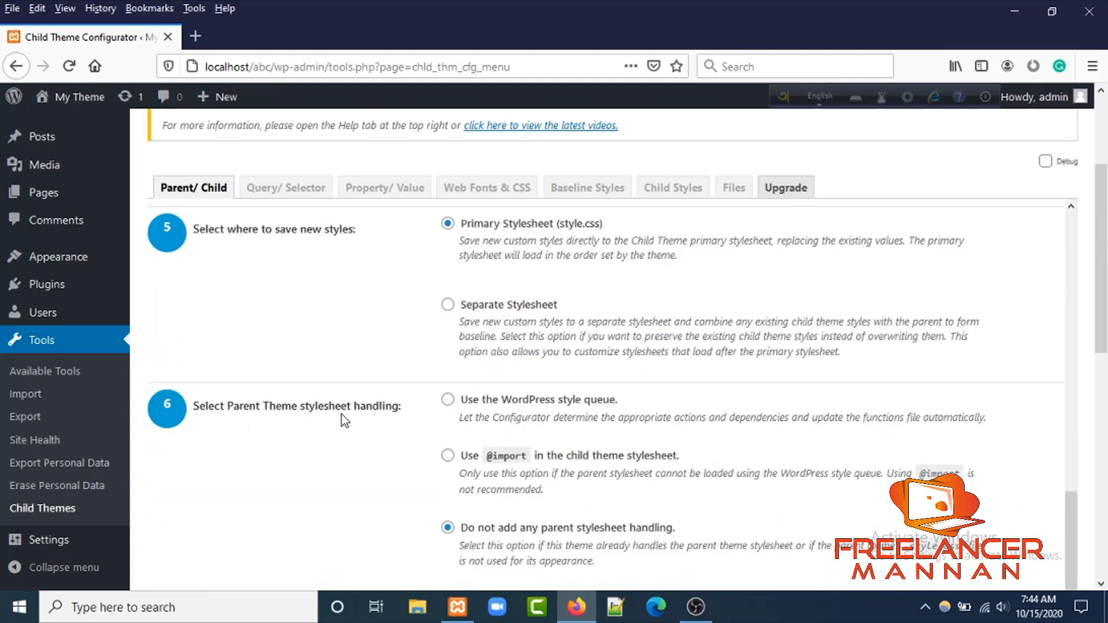
pyautogui.scroll(-1, 448, 468)
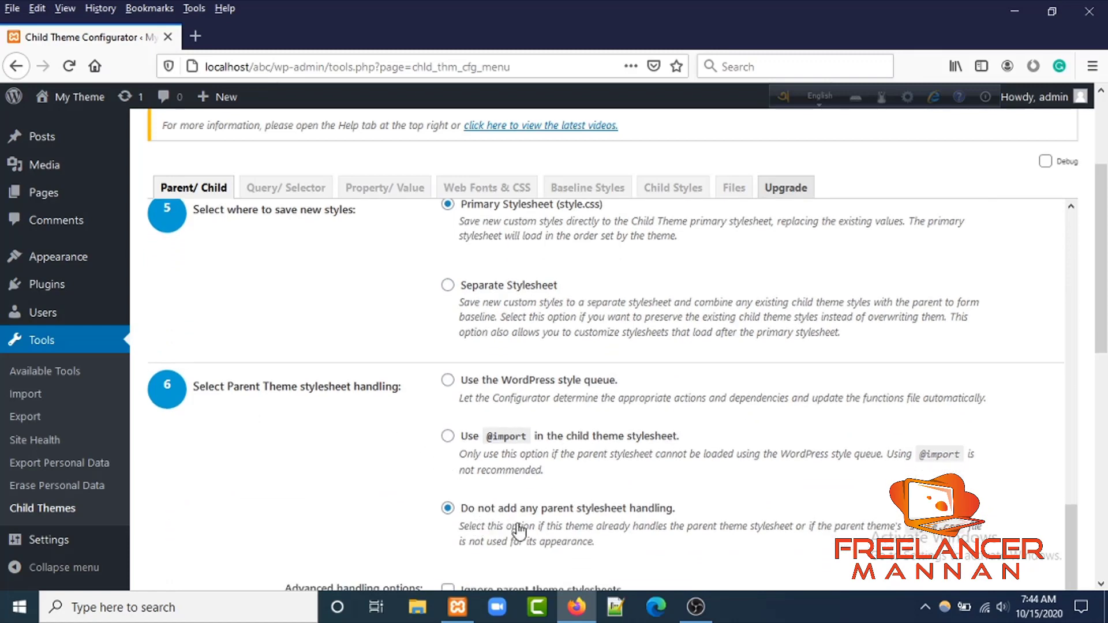
pyautogui.scroll(-2, 618, 522)
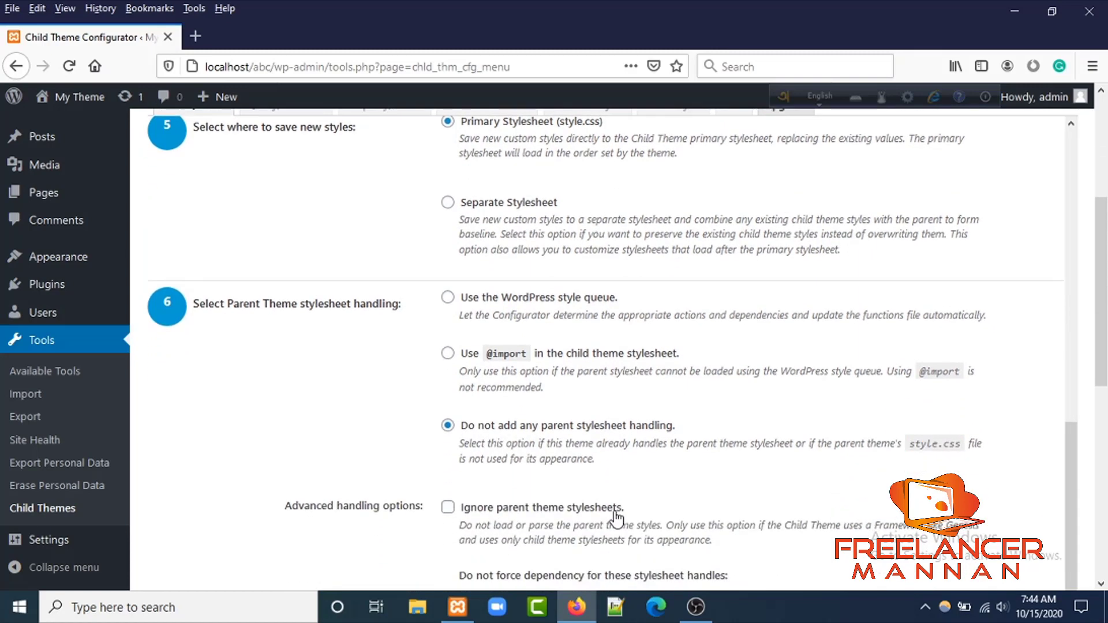
pyautogui.scroll(-3, 513, 449)
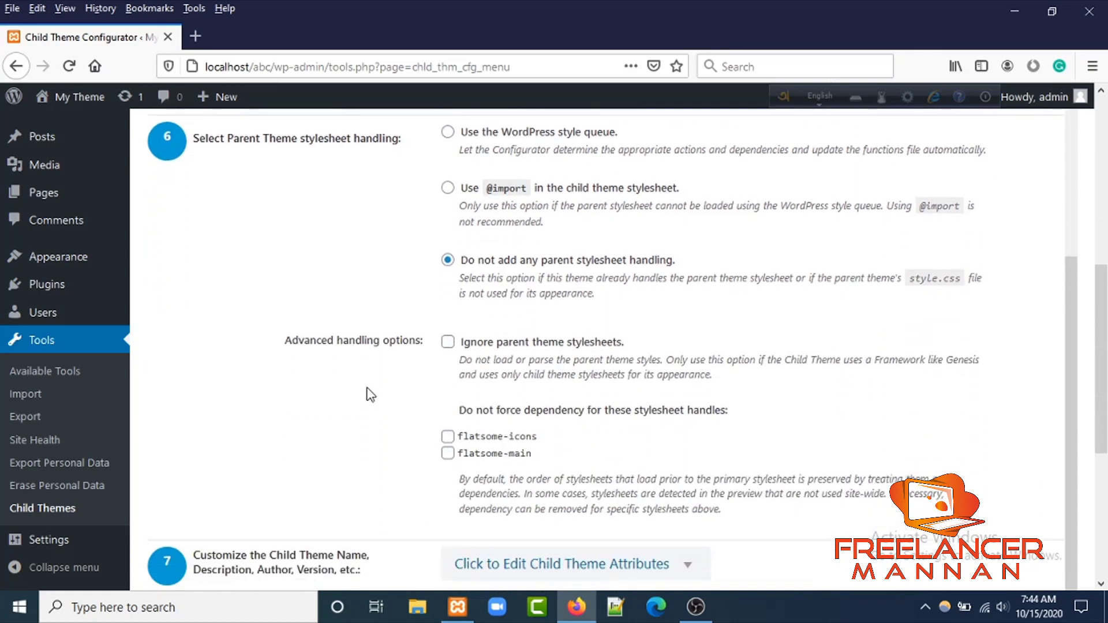
pyautogui.scroll(-2, 450, 389)
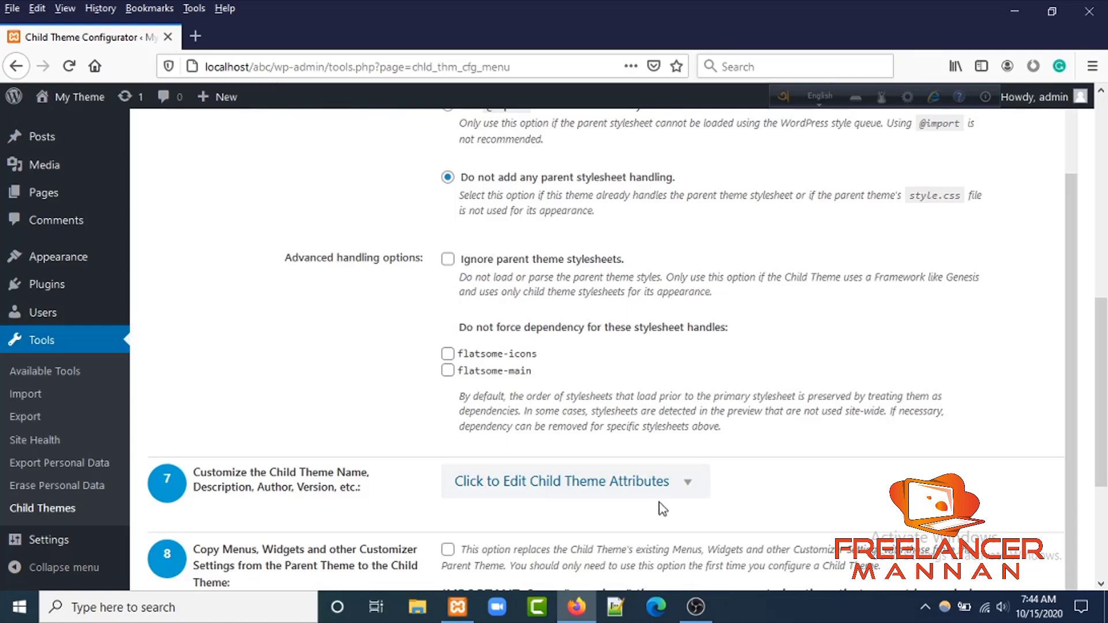
pyautogui.scroll(-4, 662, 506)
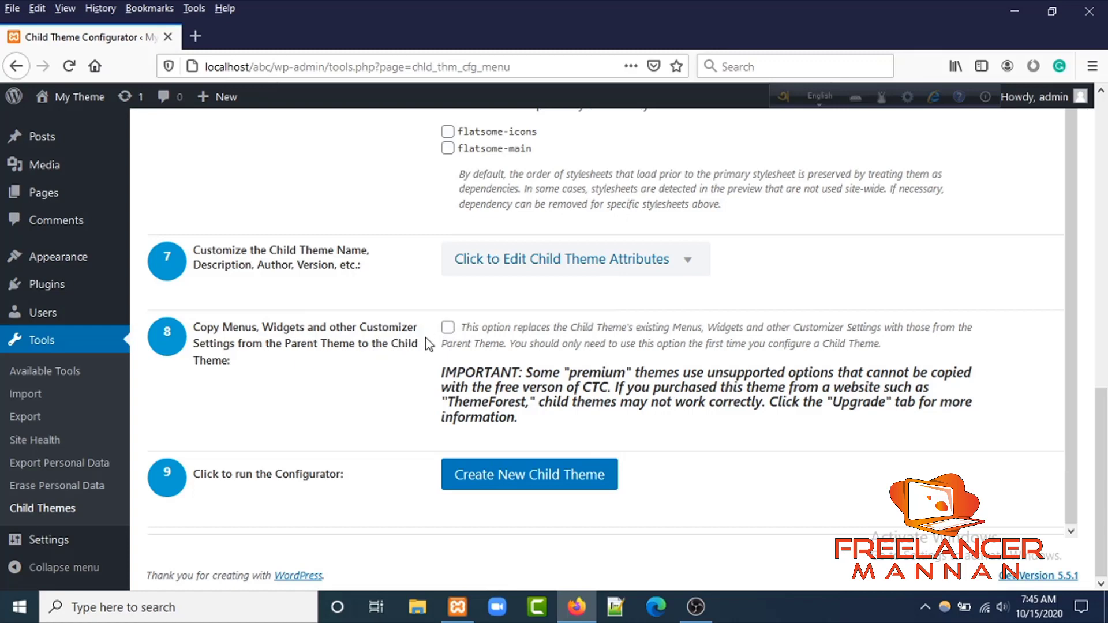
pyautogui.click(570, 487)
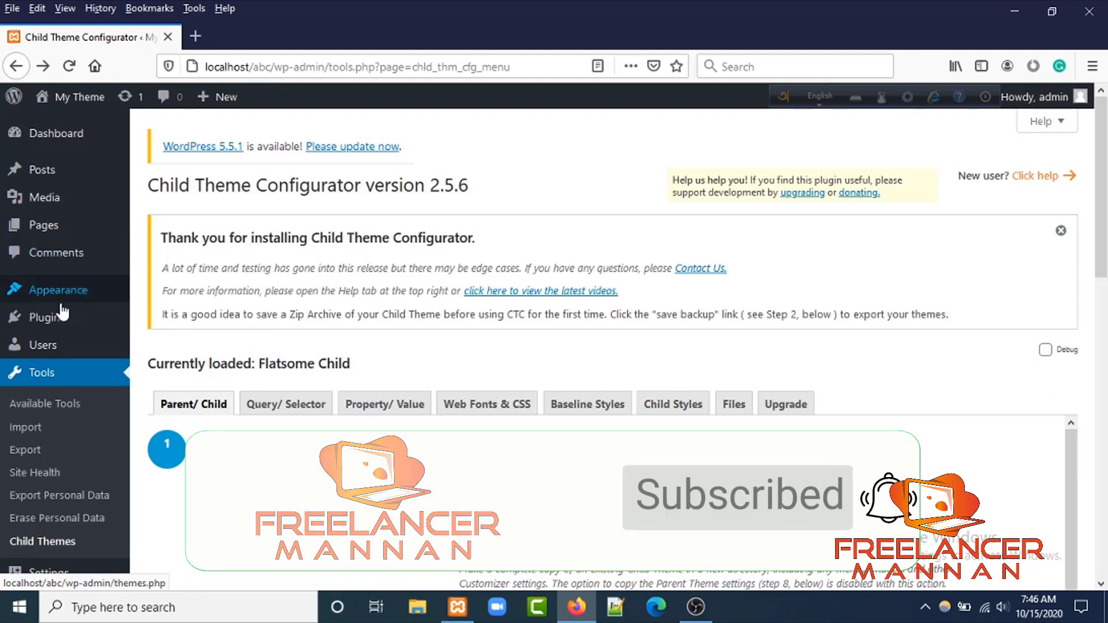
# Activate the Flatsome Child theme from the installed themes and check it in the theme list
pyautogui.moveTo(65, 295)
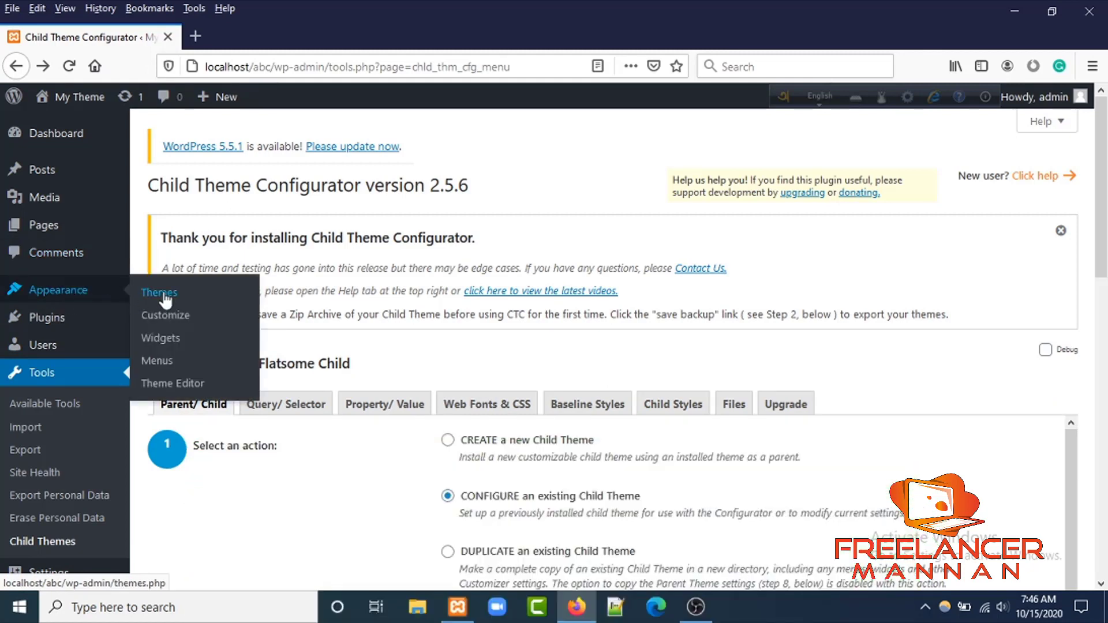
pyautogui.click(164, 297)
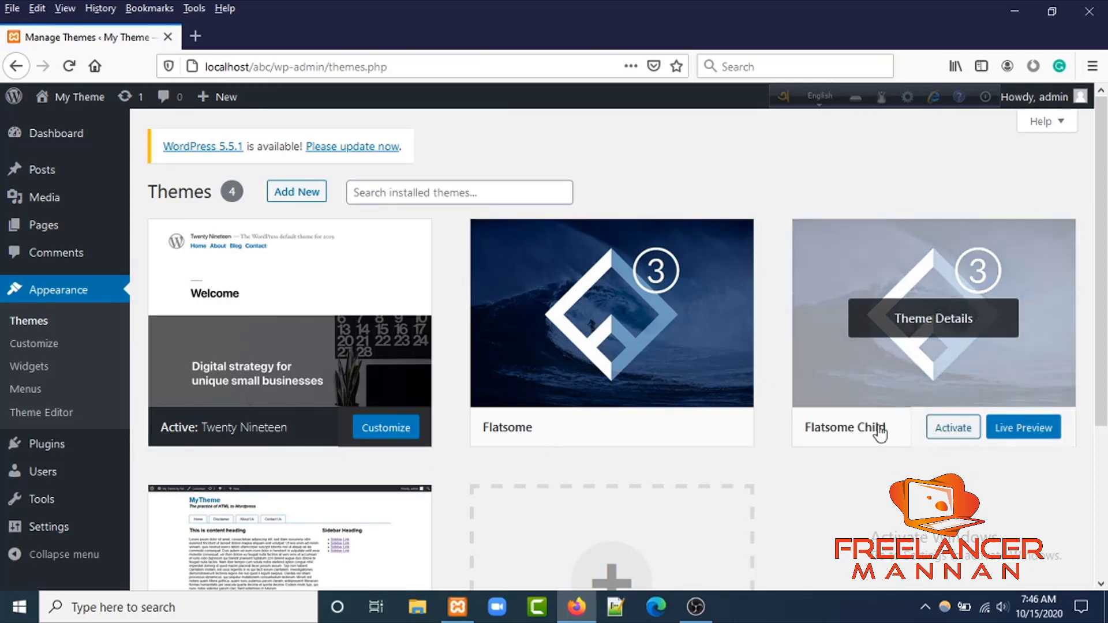
pyautogui.click(946, 430)
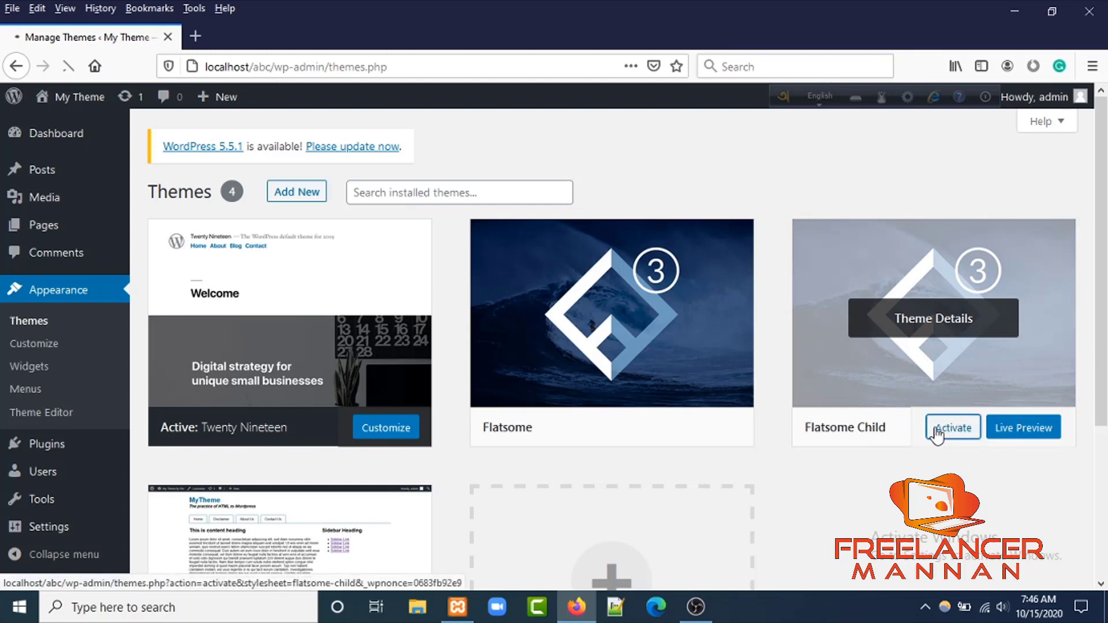
pyautogui.scroll(-3, 288, 297)
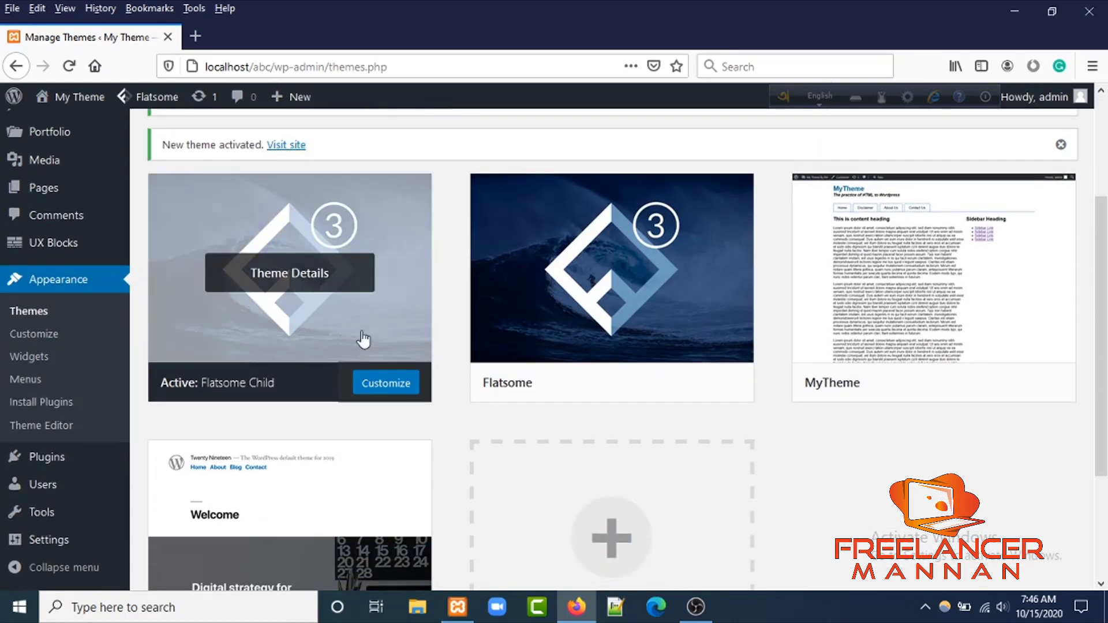
pyautogui.scroll(2, 346, 380)
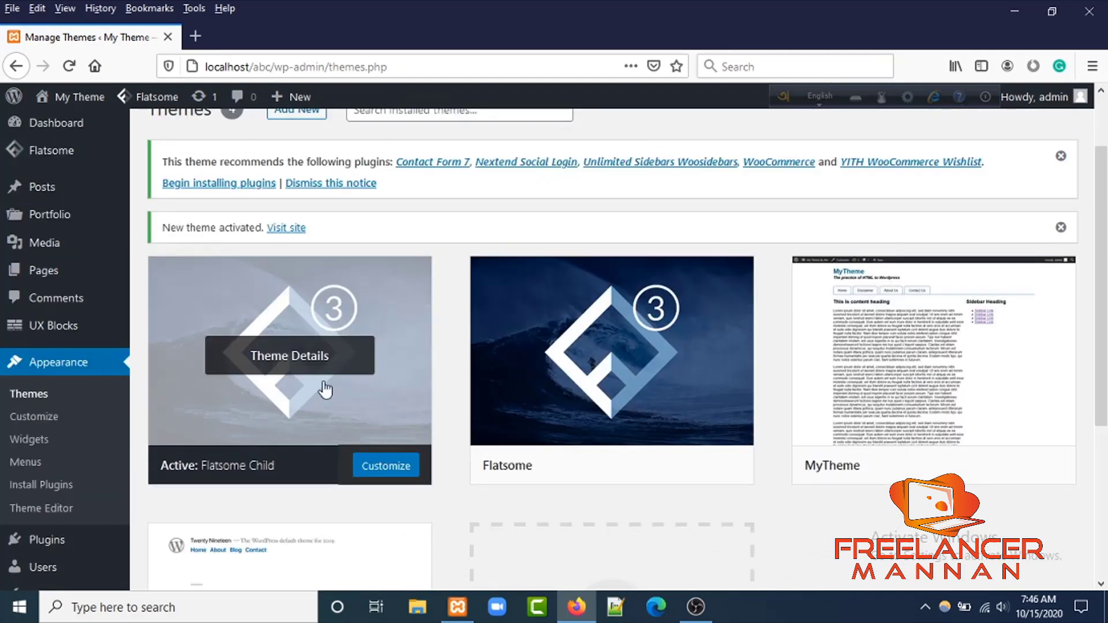
pyautogui.scroll(2, 319, 397)
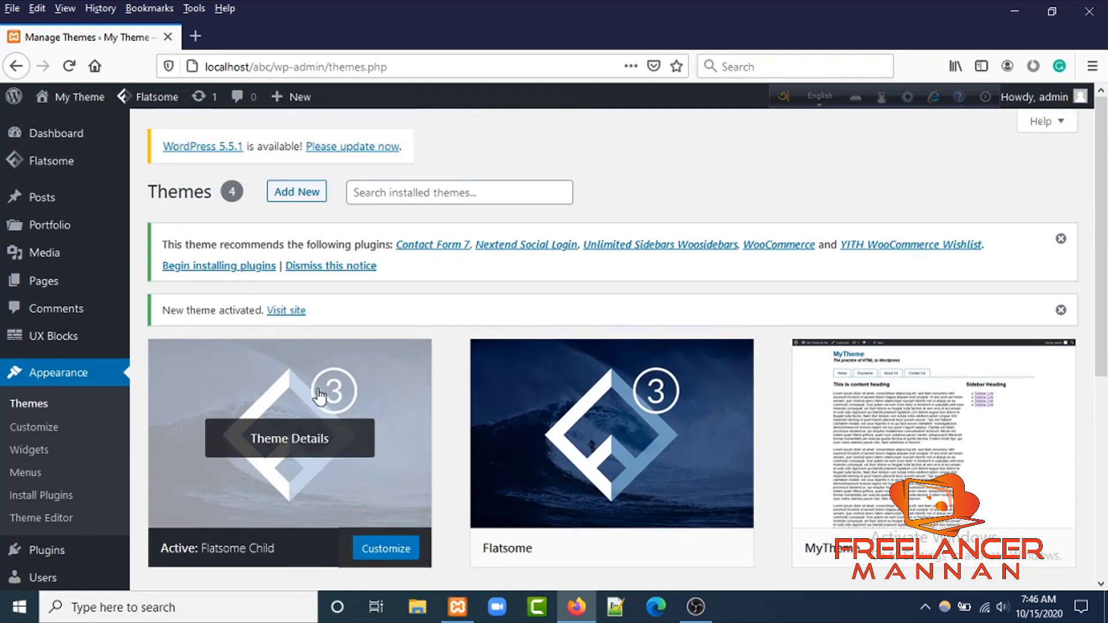
pyautogui.scroll(-2, 319, 397)
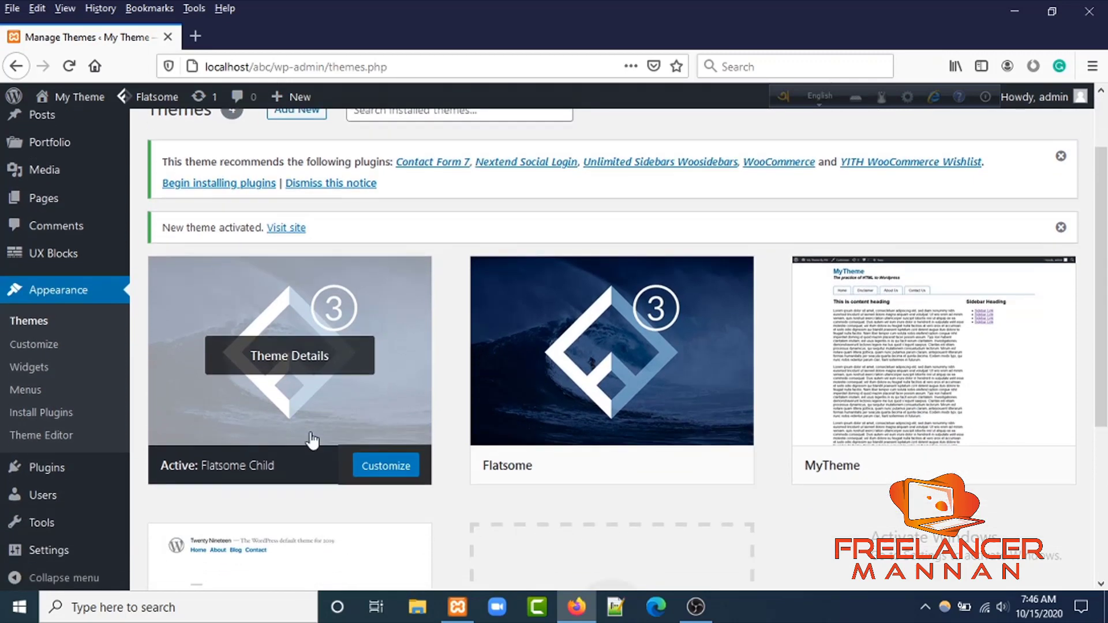